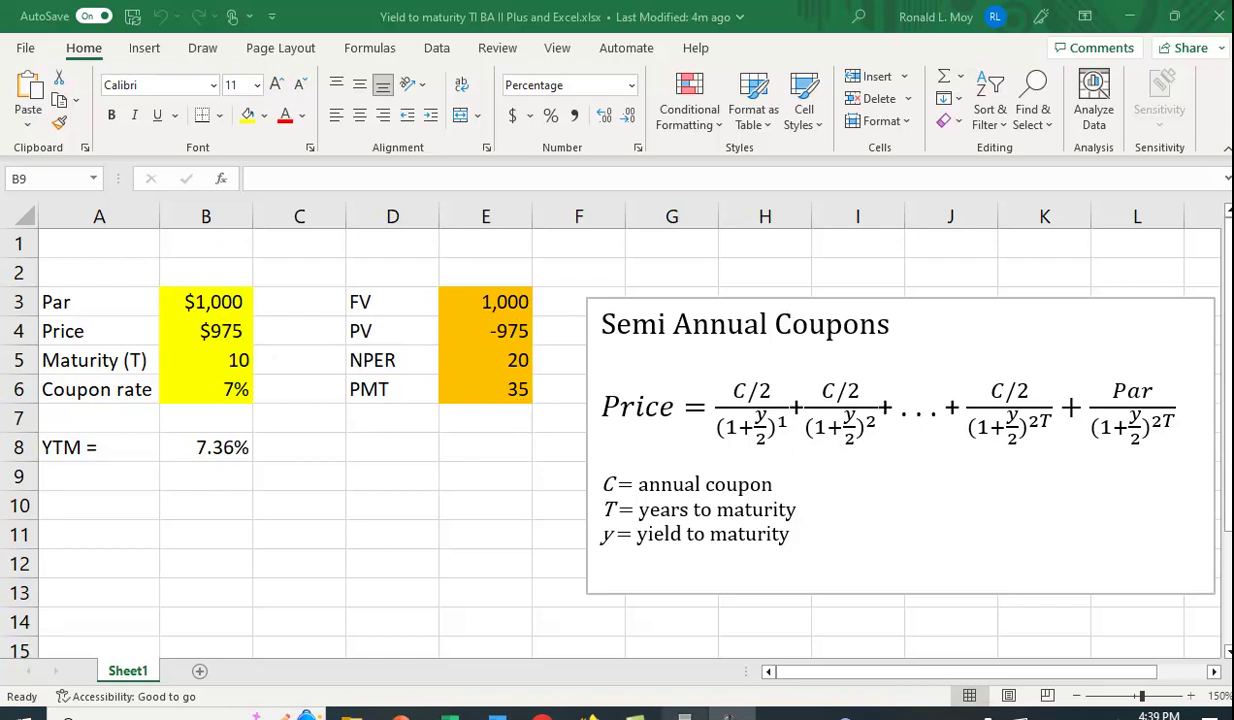
Step: Bring up the HP 10bII+, nudge its window into place, and clear all memory with C ALL
left_click(684, 716)
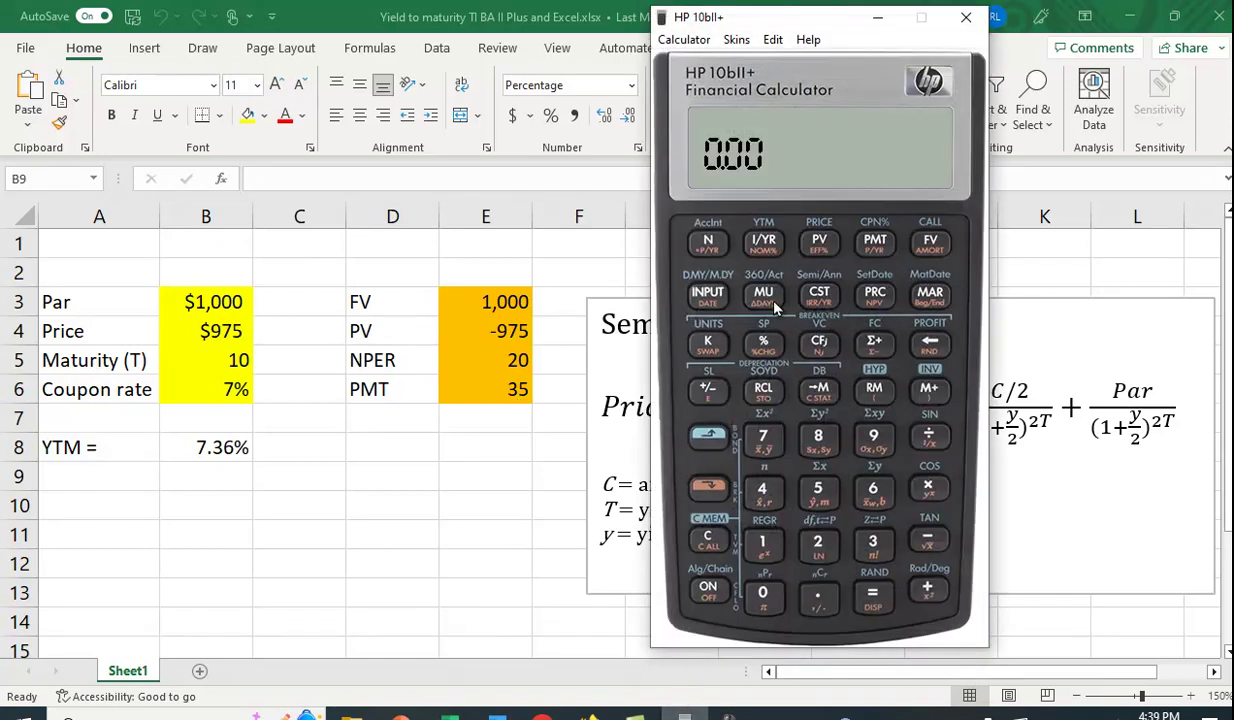
left_click_drag(817, 25, 838, 35)
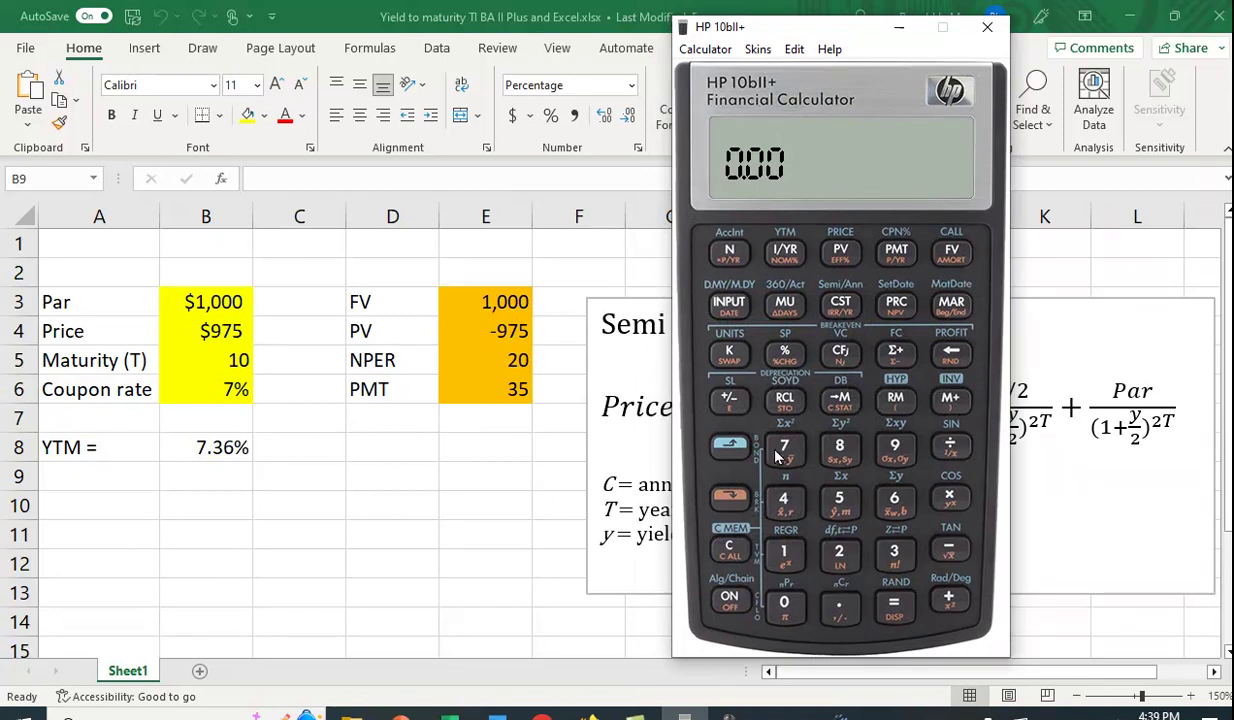
left_click(731, 500)
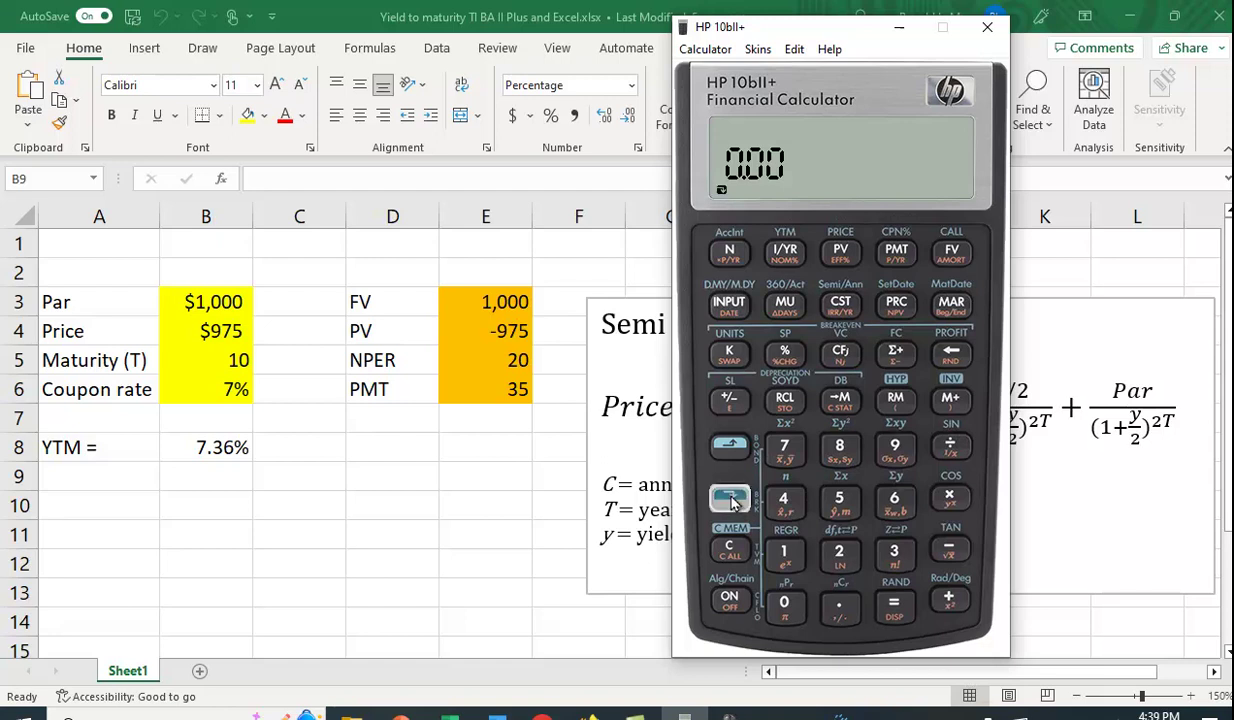
left_click(729, 549)
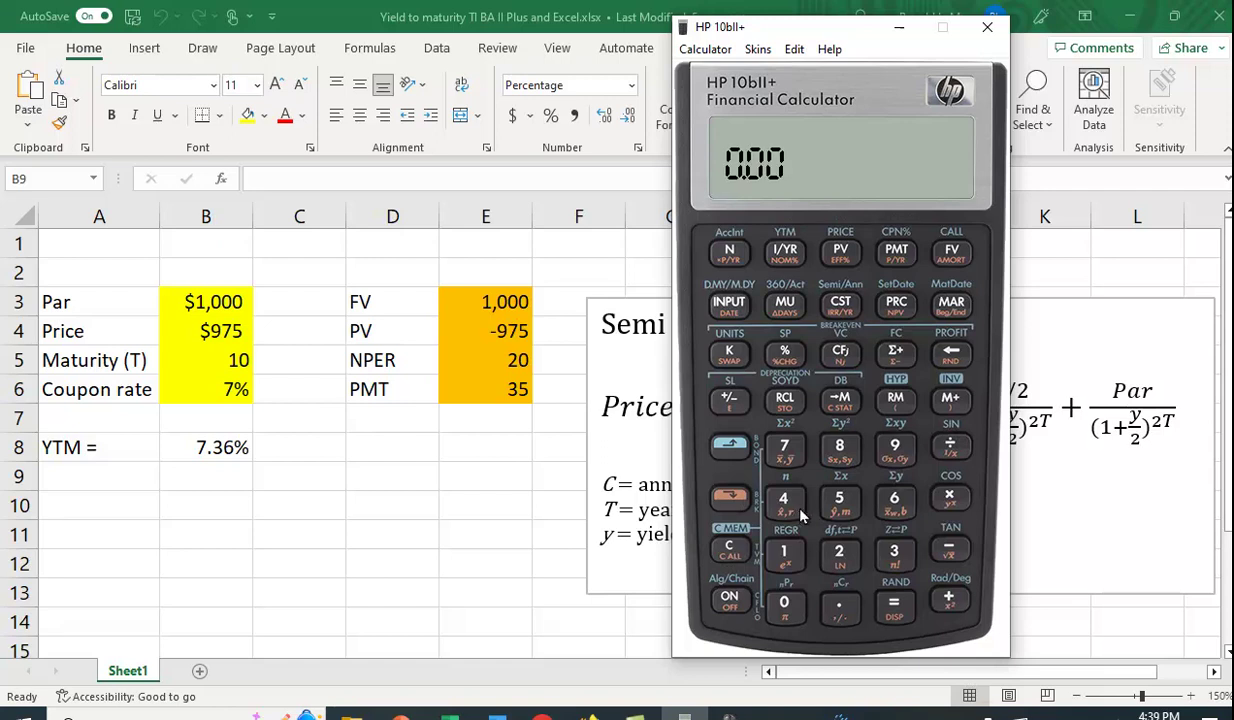
Step: Enter 20 as N and -975 as PV on the calculator
left_click(839, 556)
left_click(784, 601)
left_click(729, 262)
left_click(894, 447)
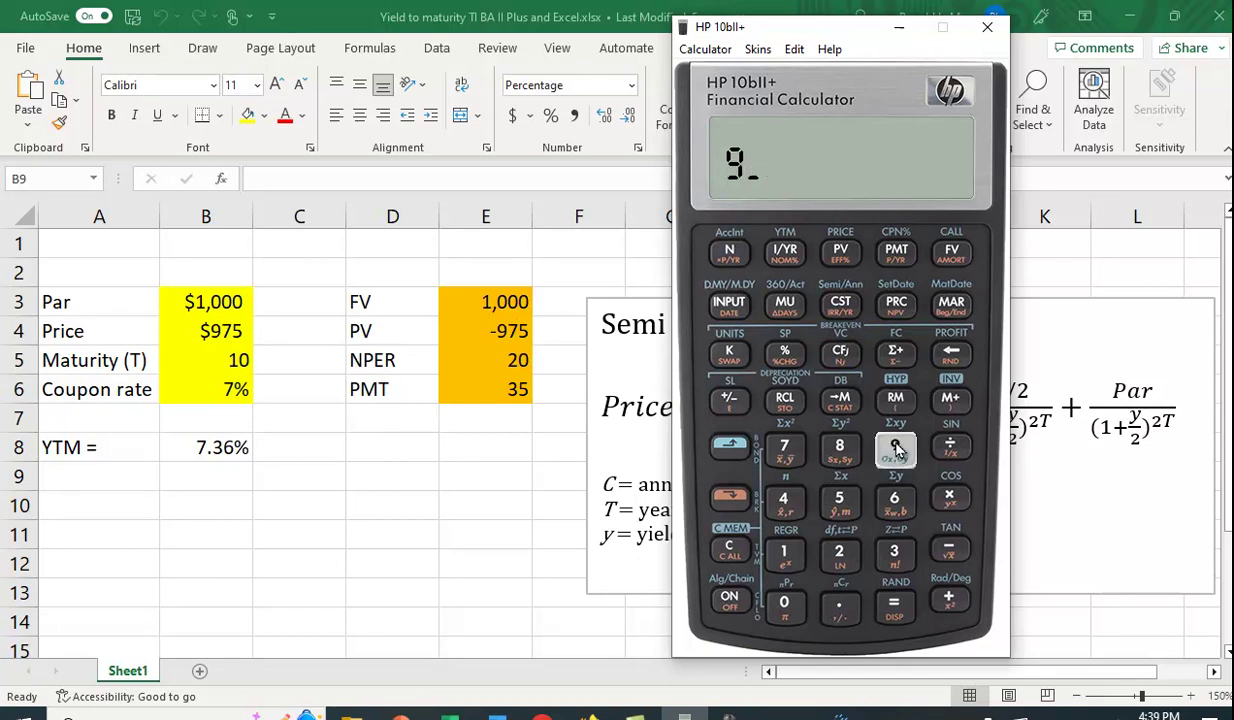
left_click(839, 500)
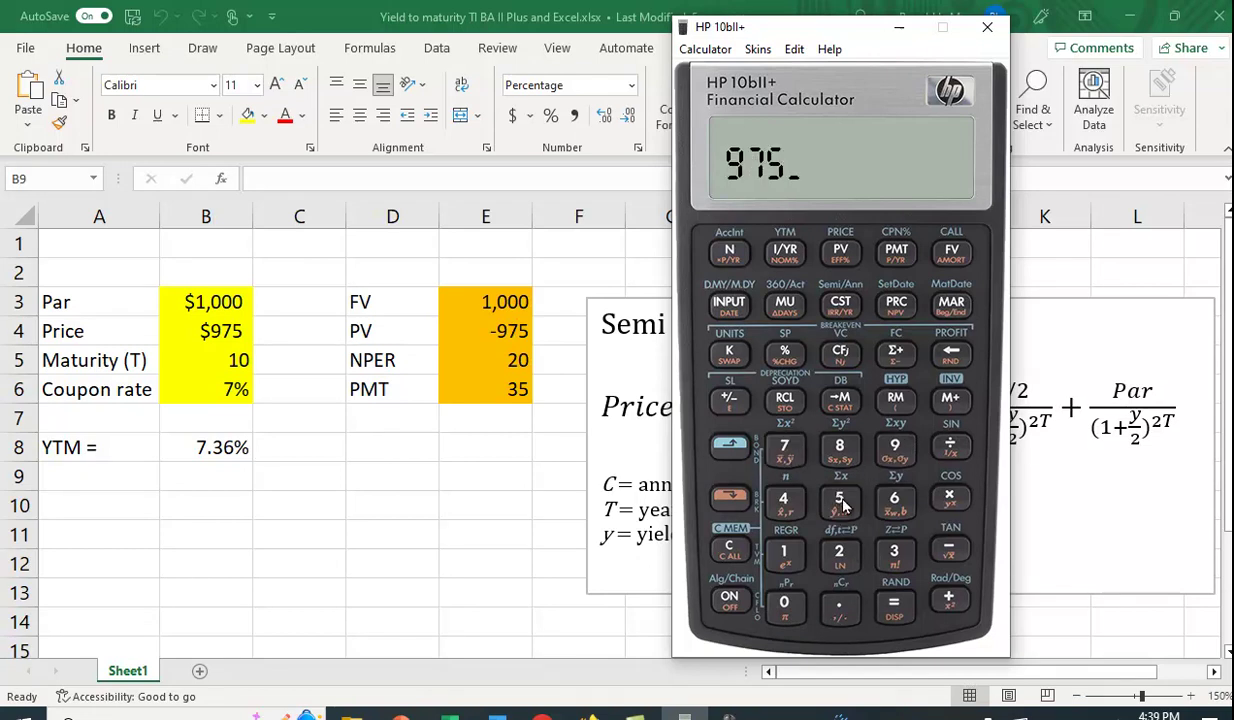
left_click(729, 399)
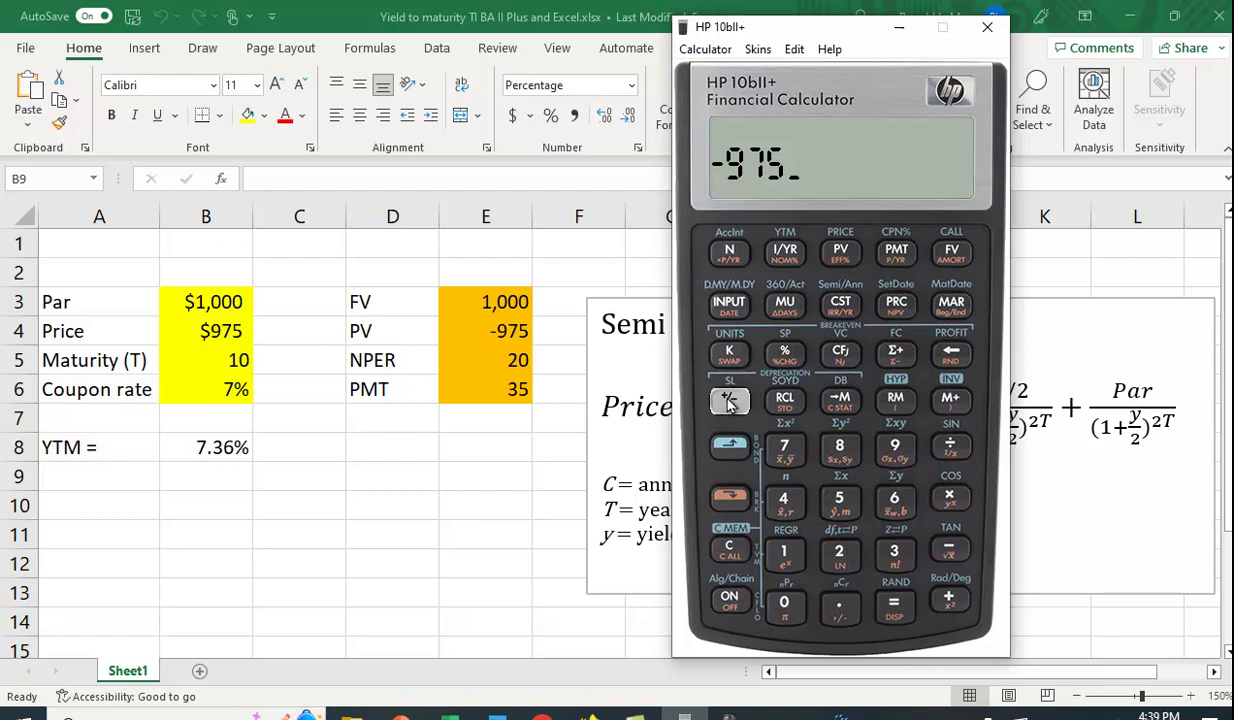
left_click(840, 250)
Step: Enter PMT 35 and FV 1,000, then solve I/YR for the 3.68 periodic rate
left_click(894, 553)
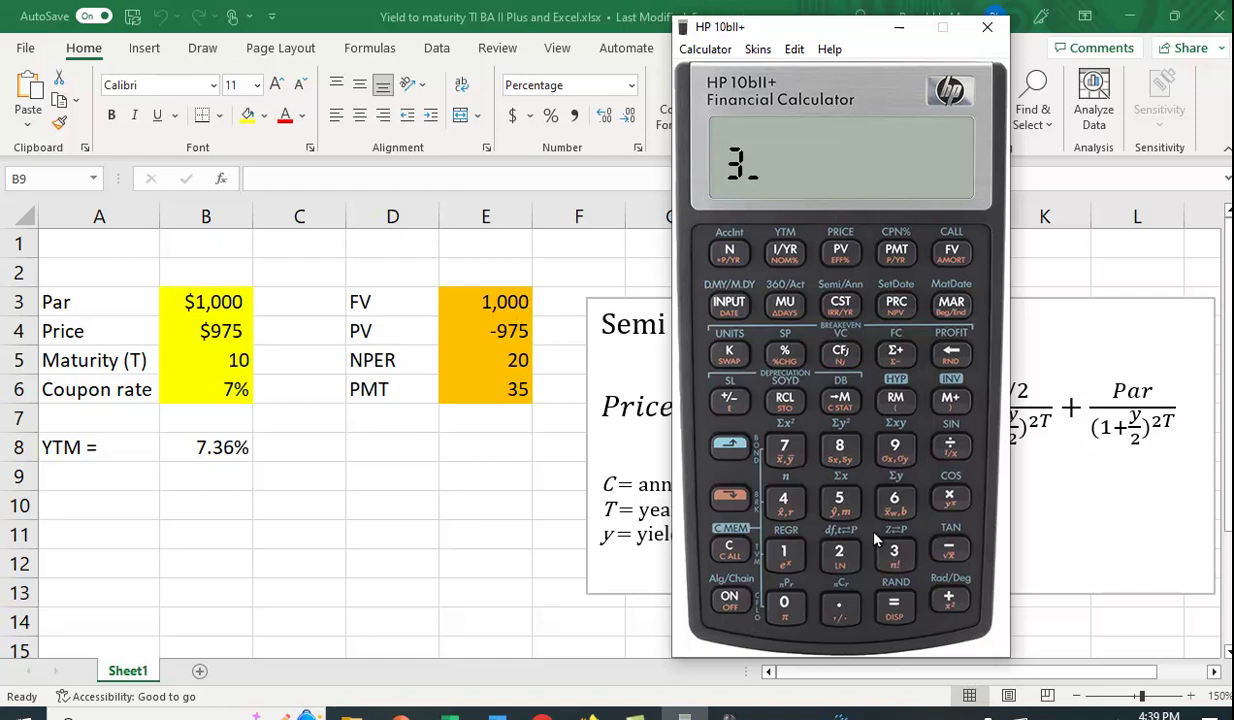
left_click(839, 498)
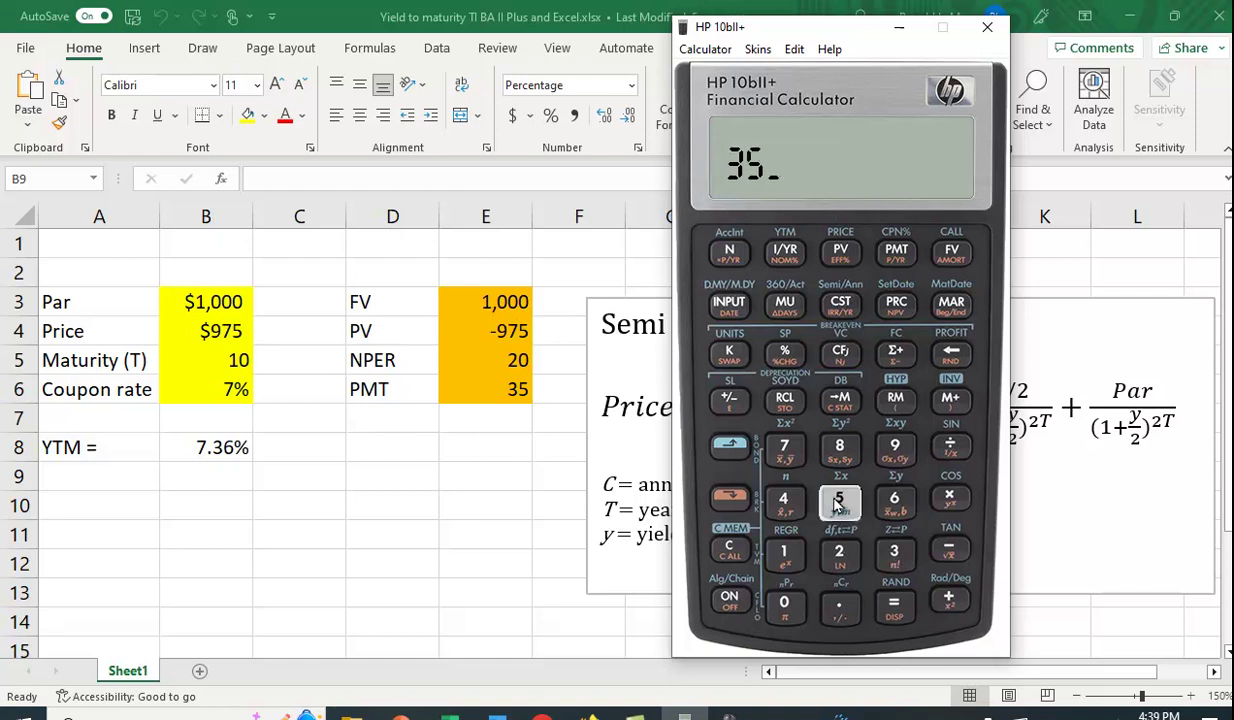
left_click(882, 250)
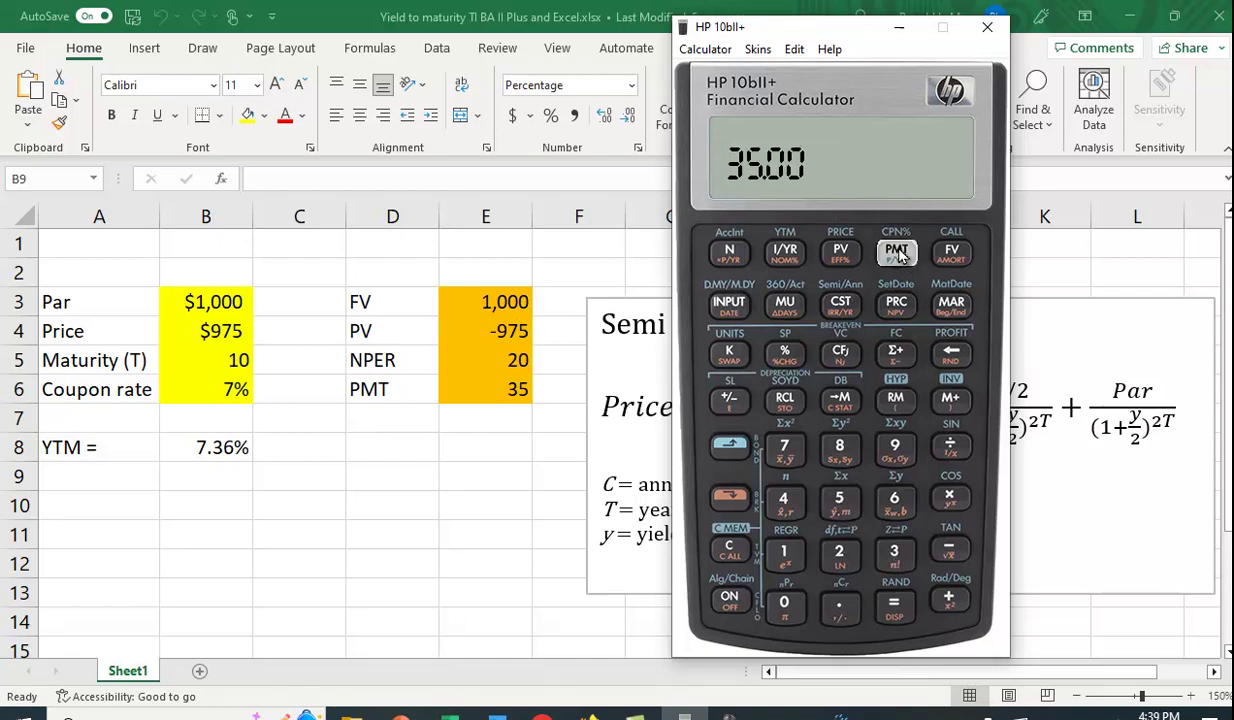
left_click(784, 551)
left_click(784, 603)
left_click(784, 603)
left_click(784, 603)
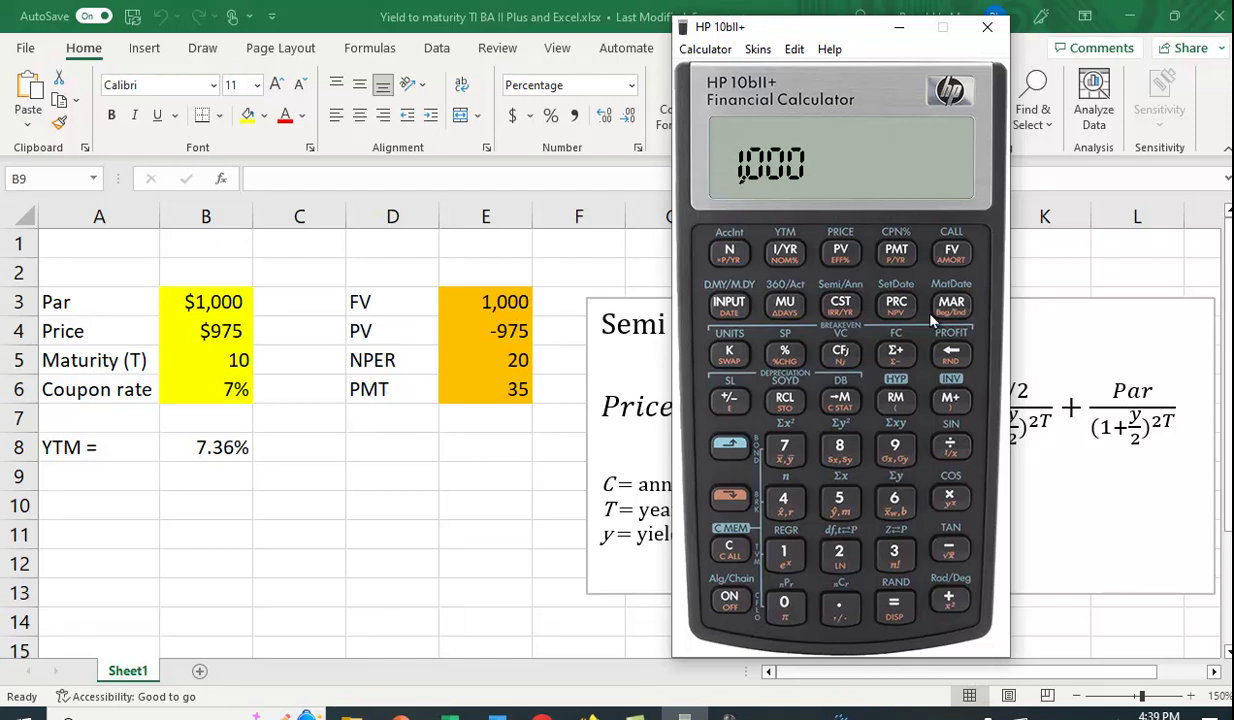
left_click(930, 250)
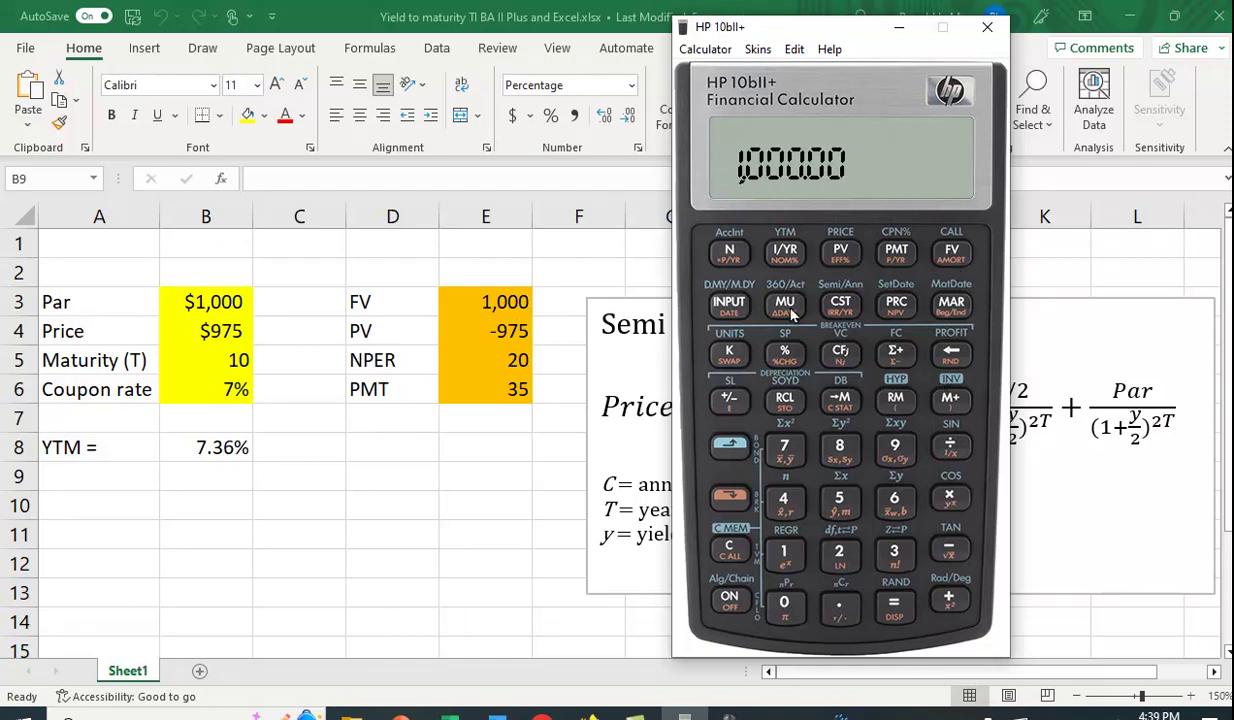
left_click(786, 250)
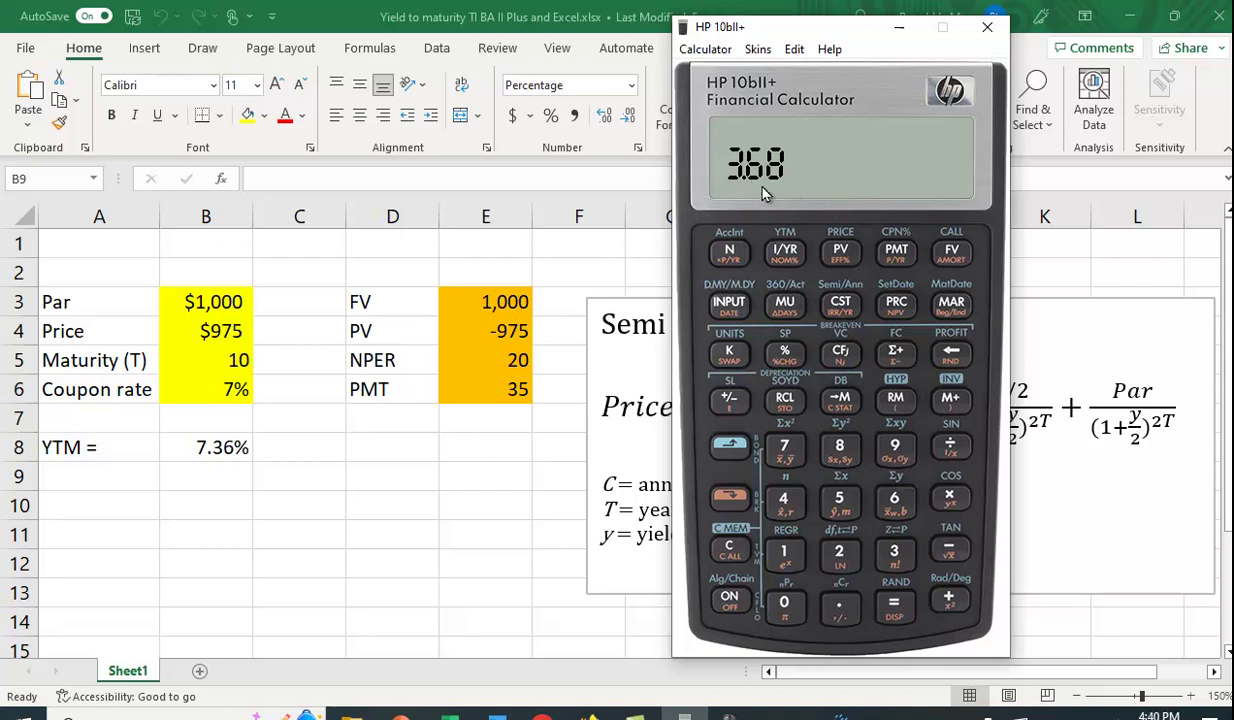
Step: Multiply the 3.68 rate by 2 to get the 7.36 annual yield
left_click(949, 497)
left_click(840, 556)
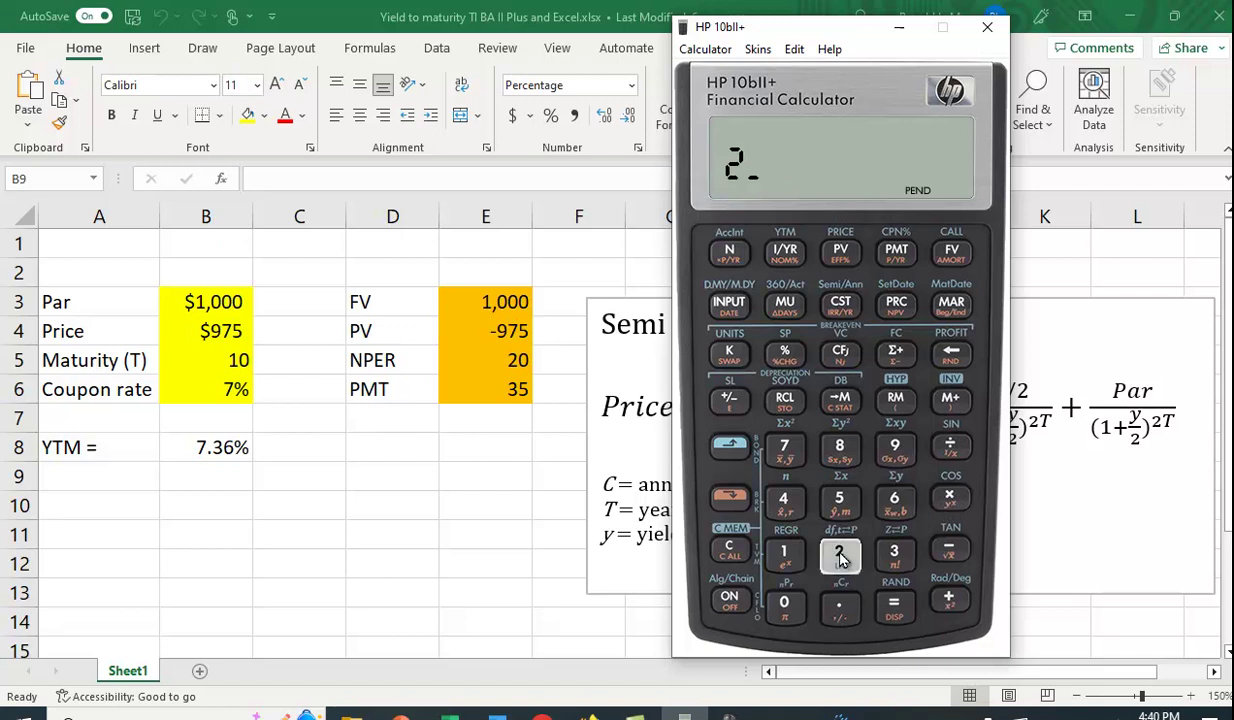
left_click(895, 605)
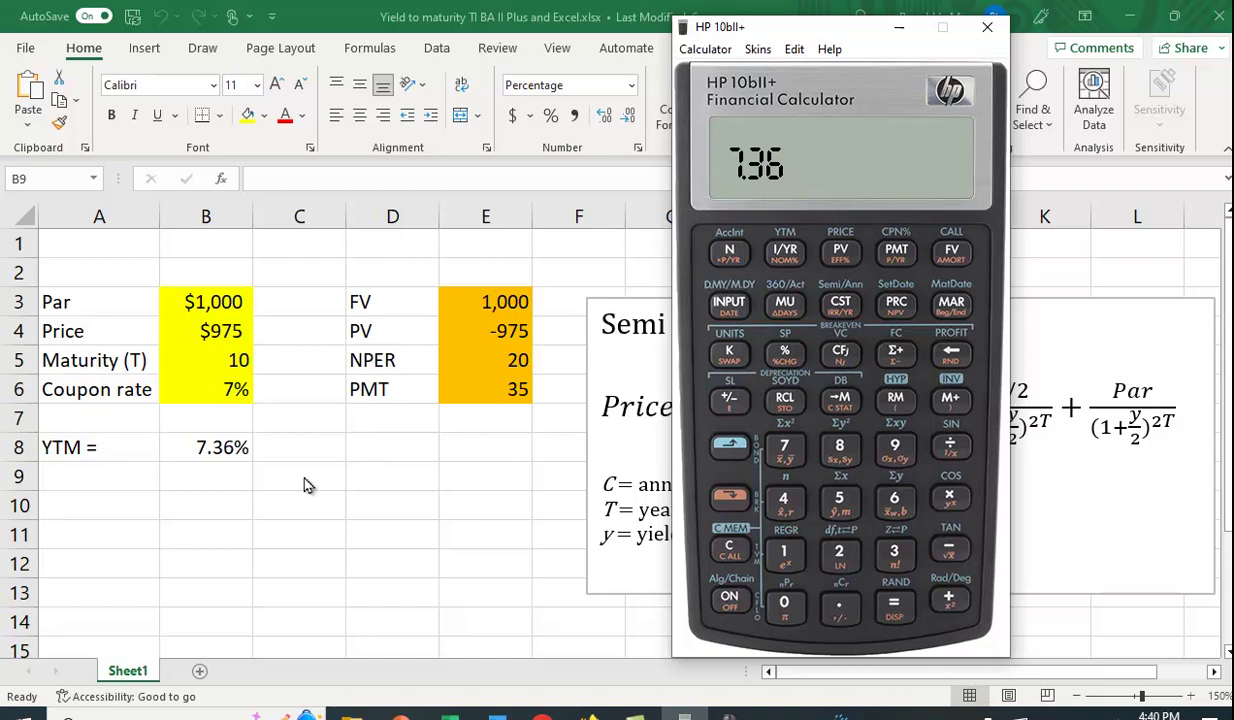
Step: Enter =RATE(E5,E6,E4,E3) in cell B9, returning 3.68%
left_click(208, 484)
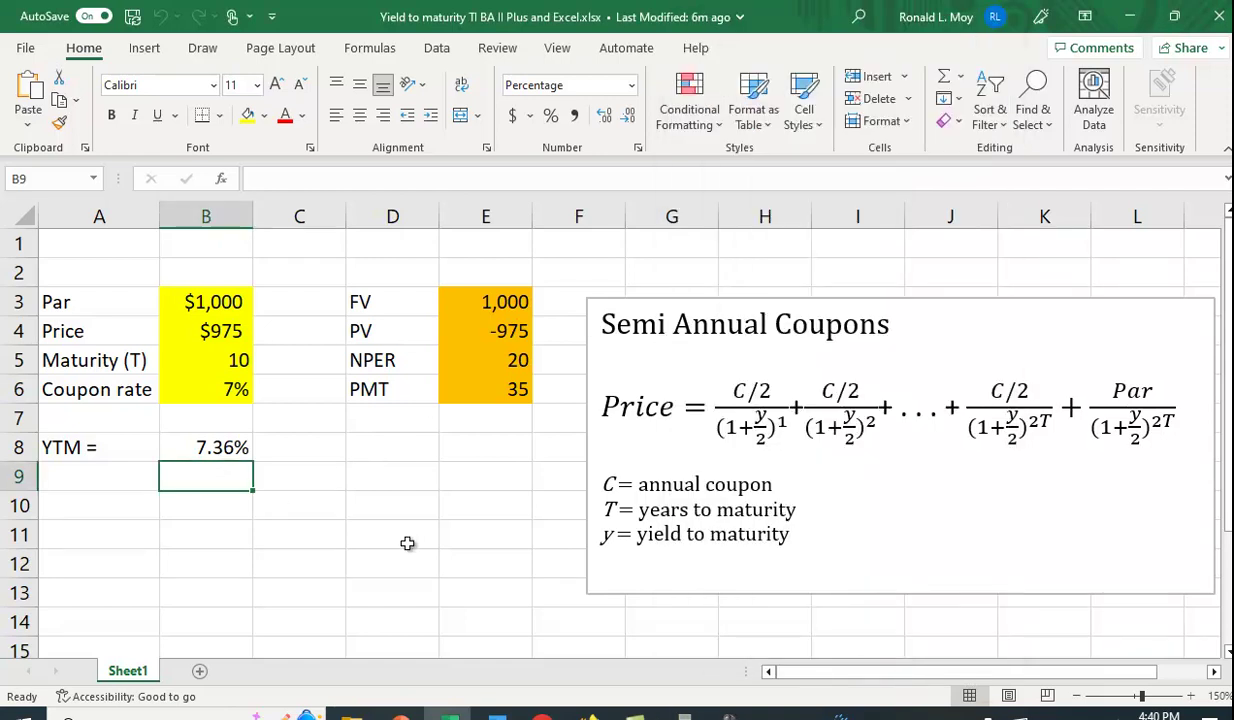
type("=rate")
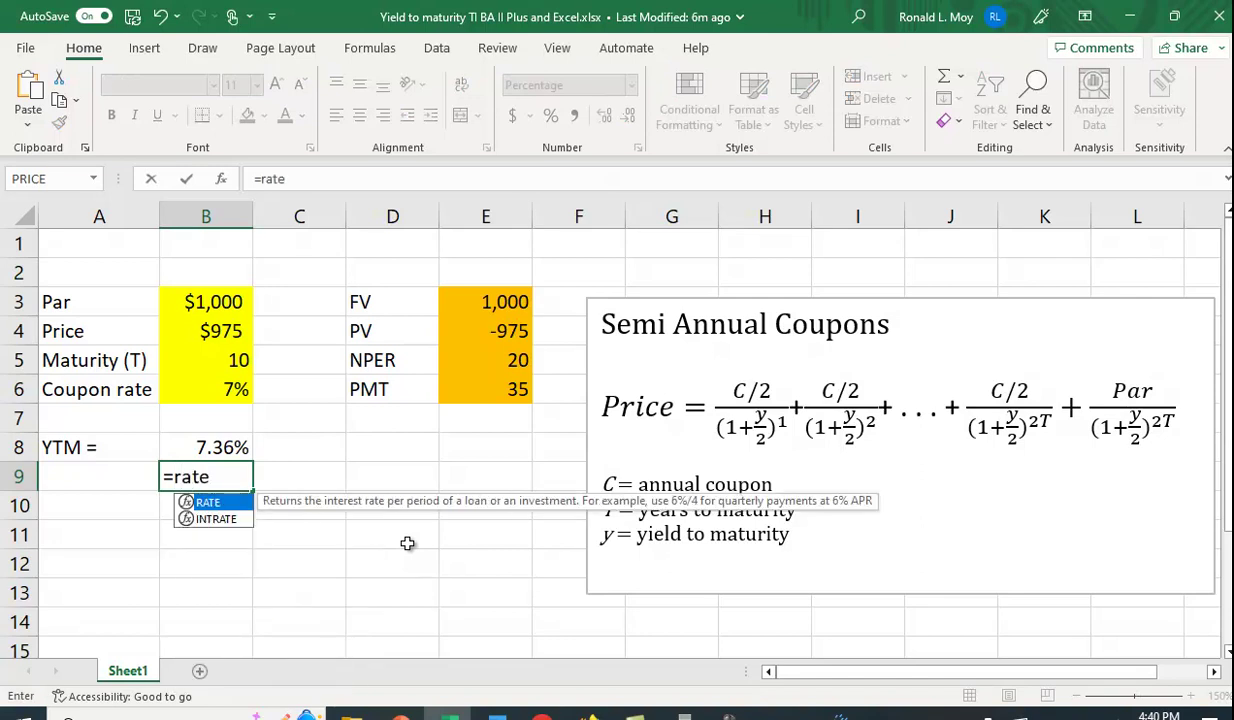
type("(")
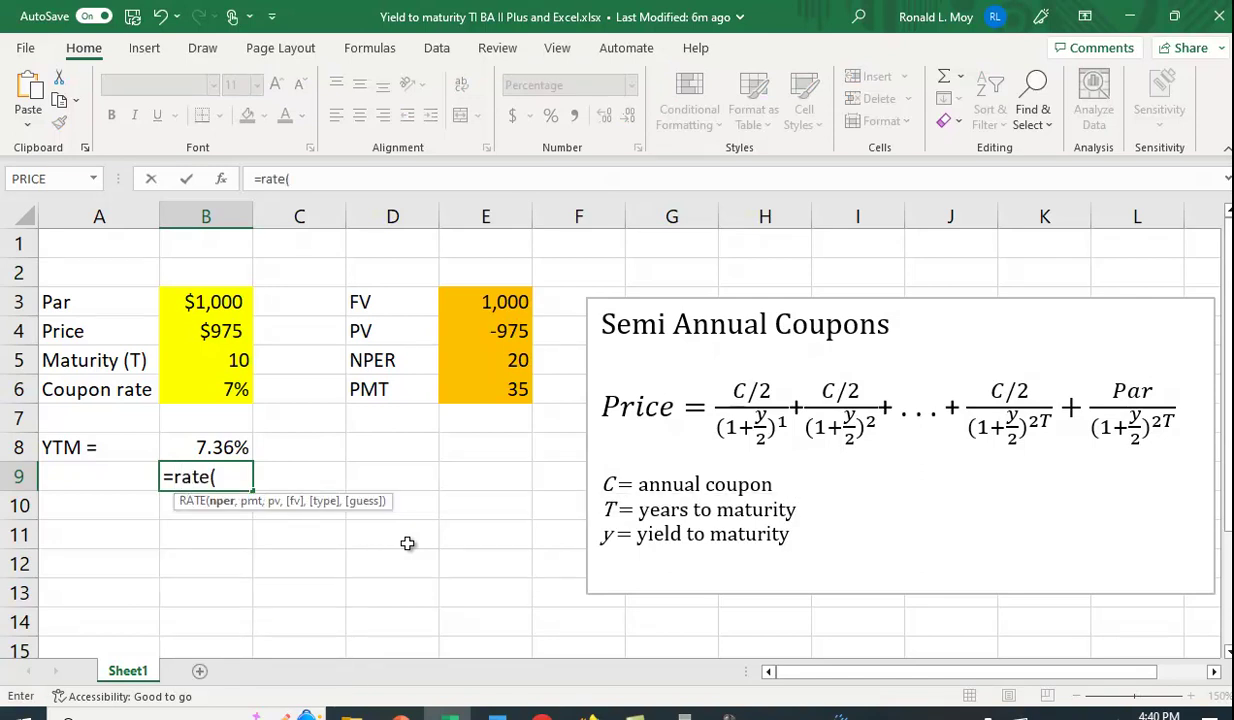
left_click(515, 365)
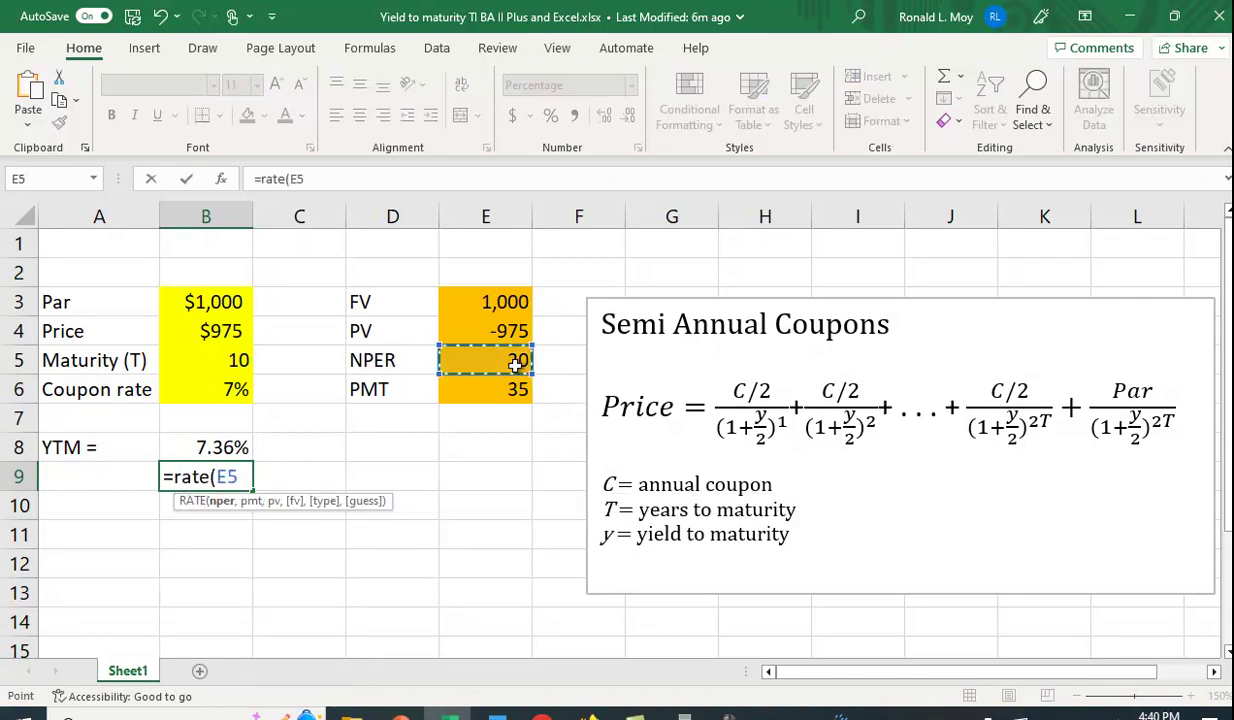
type(",")
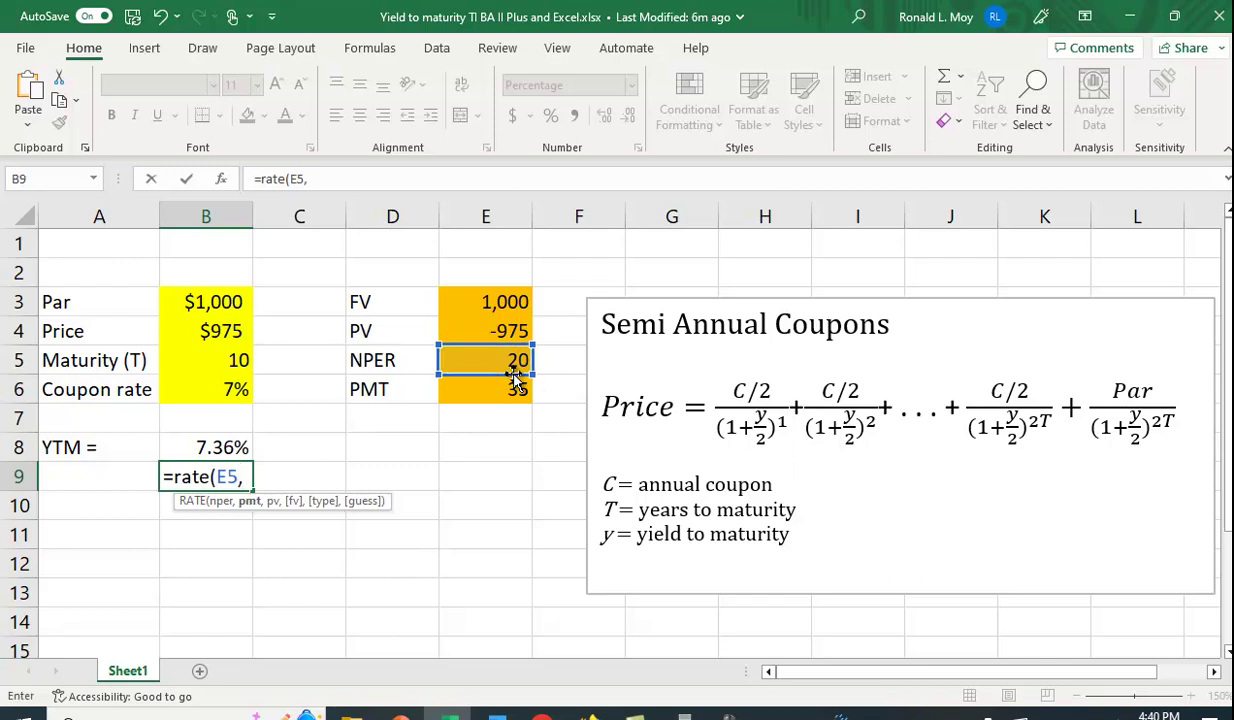
left_click(503, 395)
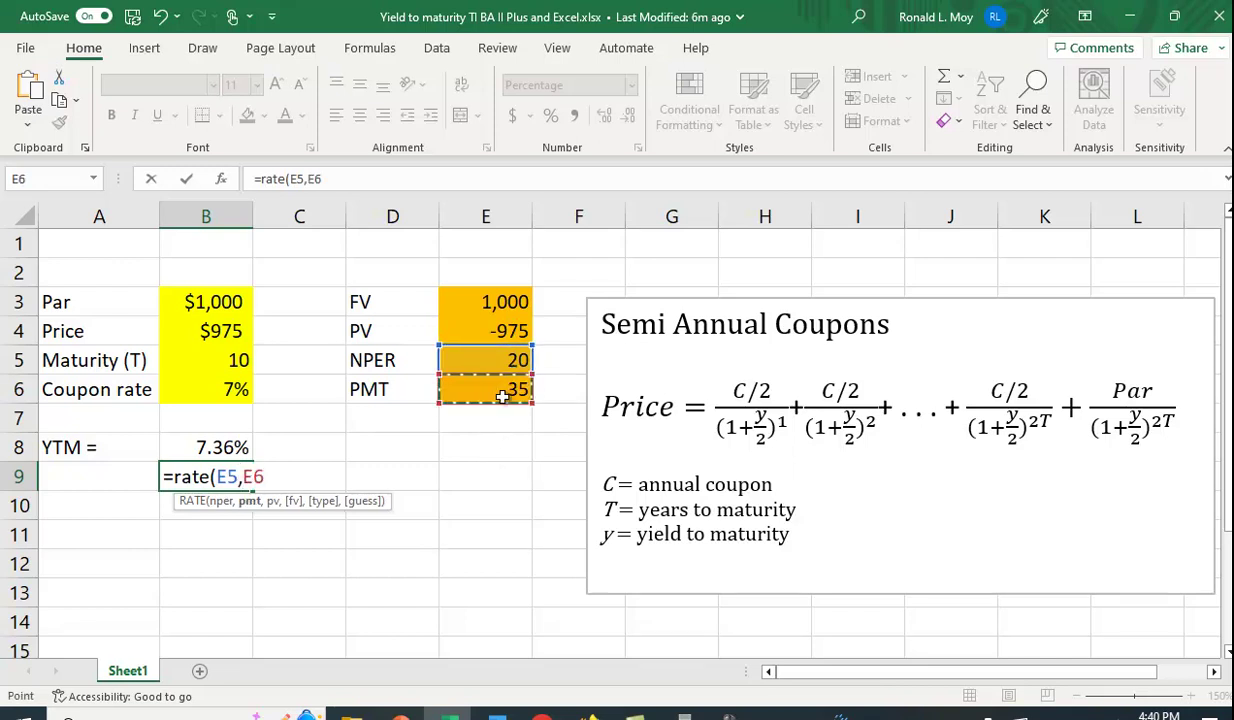
type(",")
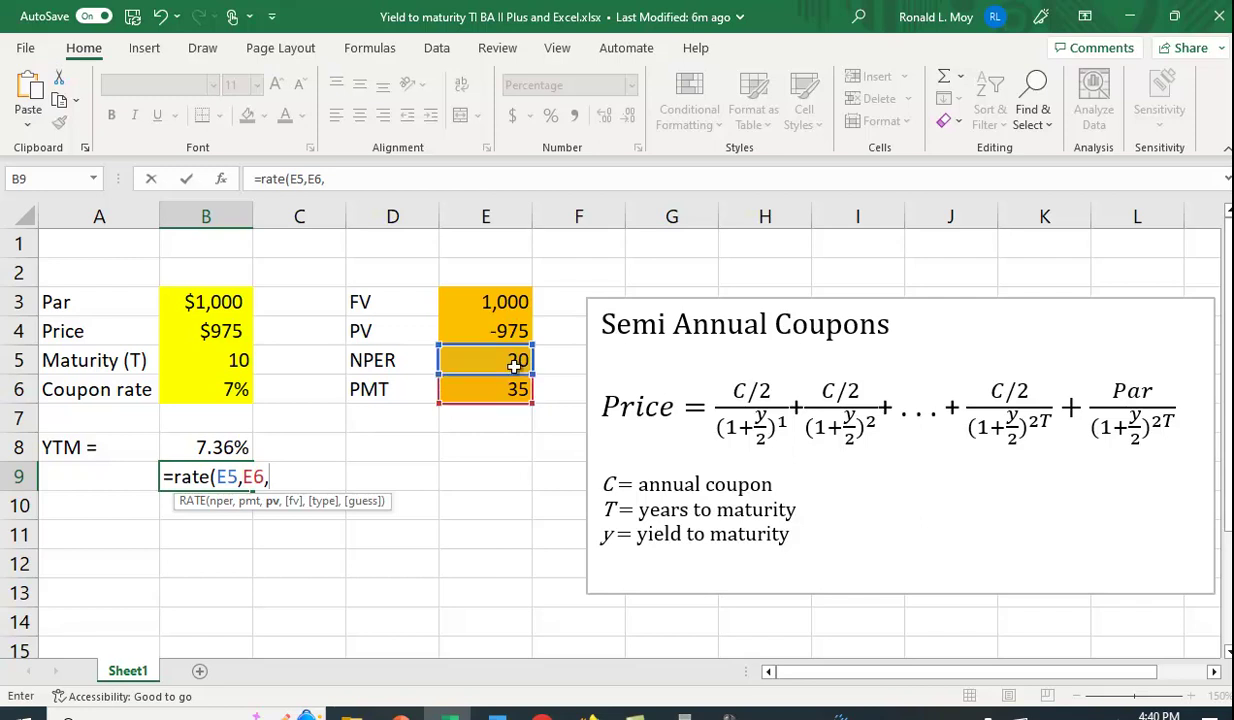
left_click(505, 328)
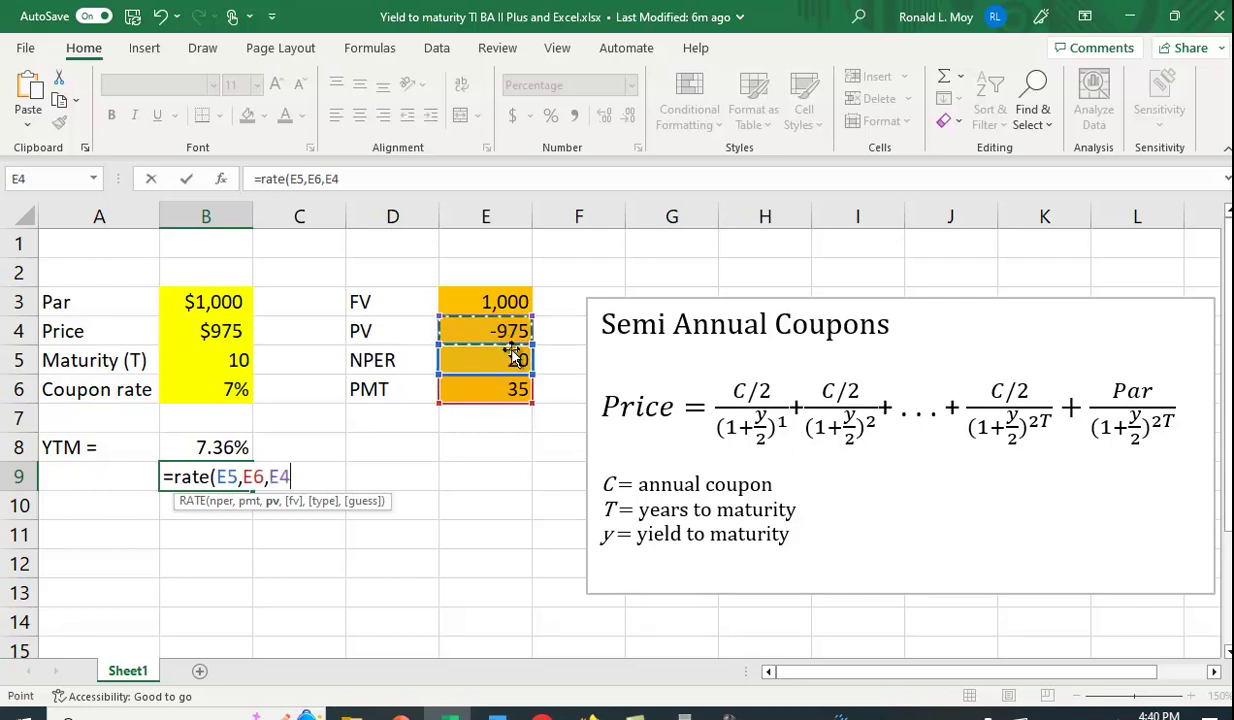
type(",")
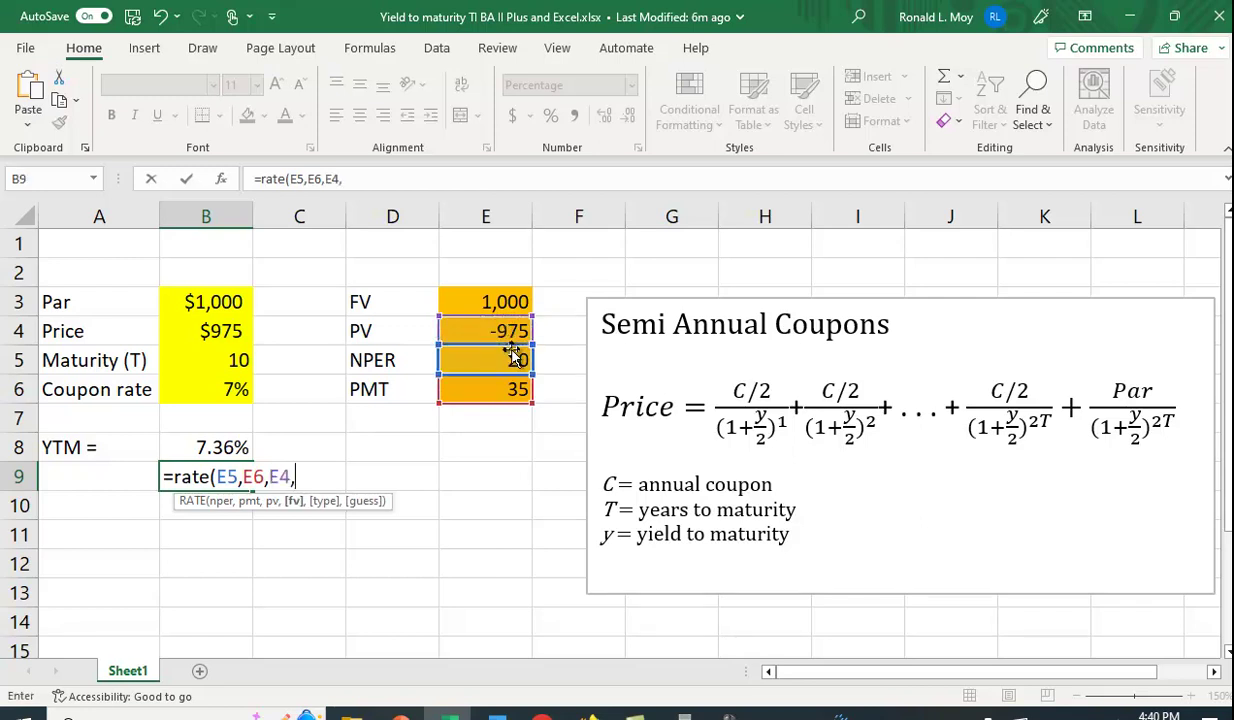
left_click(470, 295)
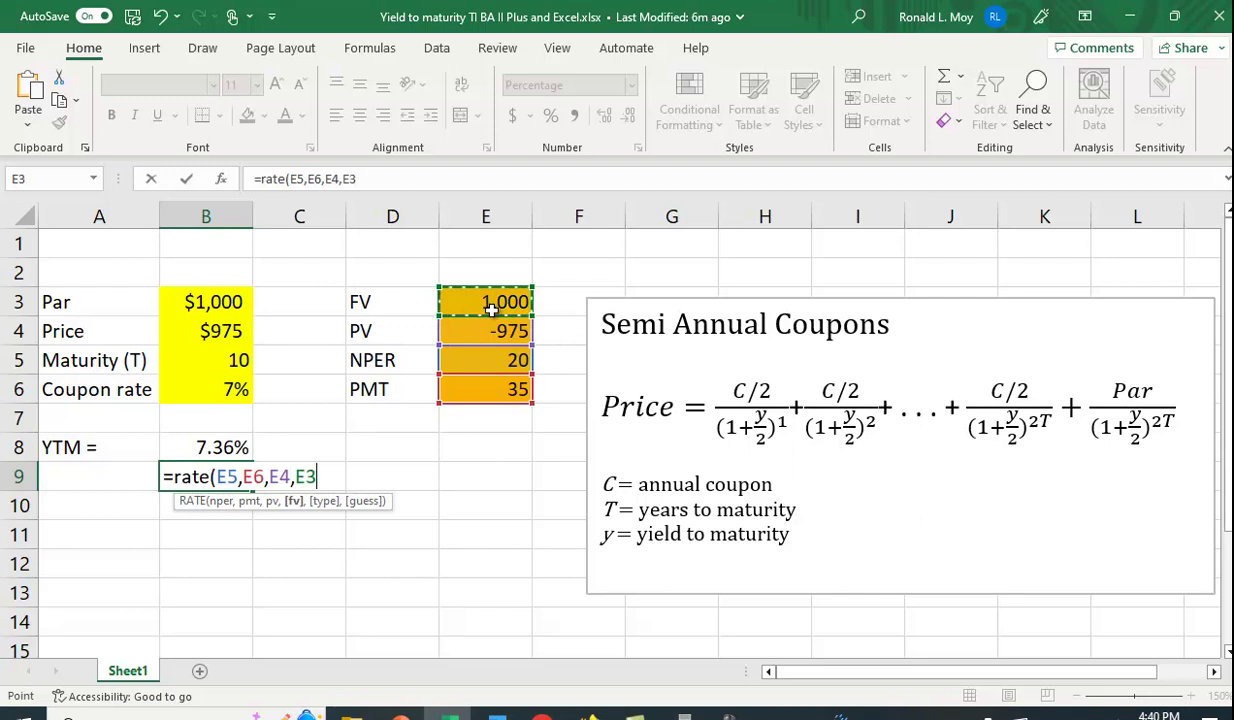
type(")")
key("Return")
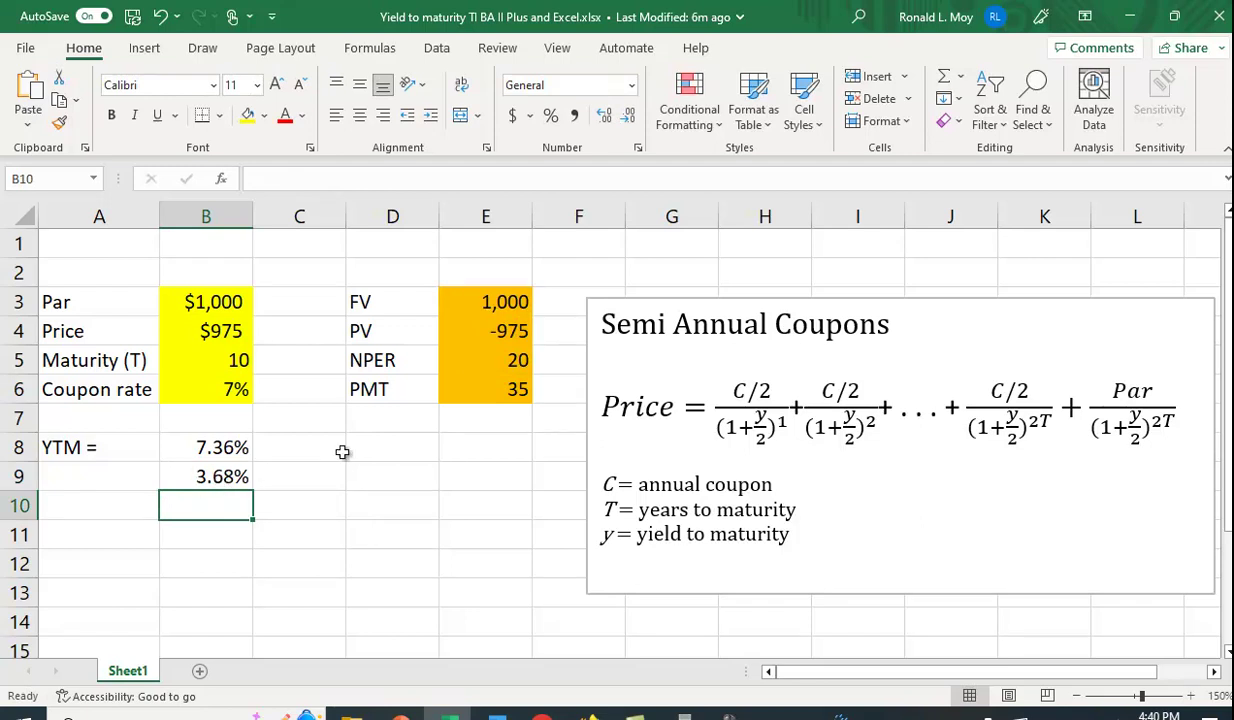
Step: Append *2 to B9's RATE formula so it returns 7.36%
left_click(207, 477)
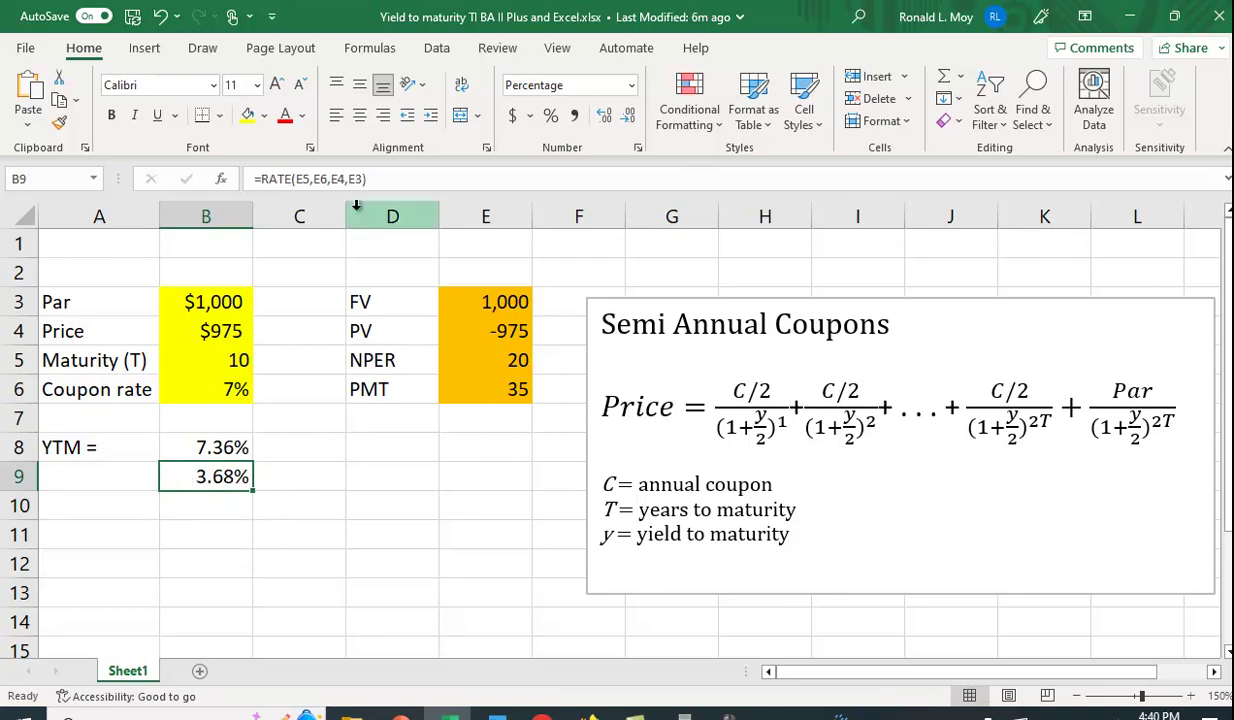
left_click(384, 183)
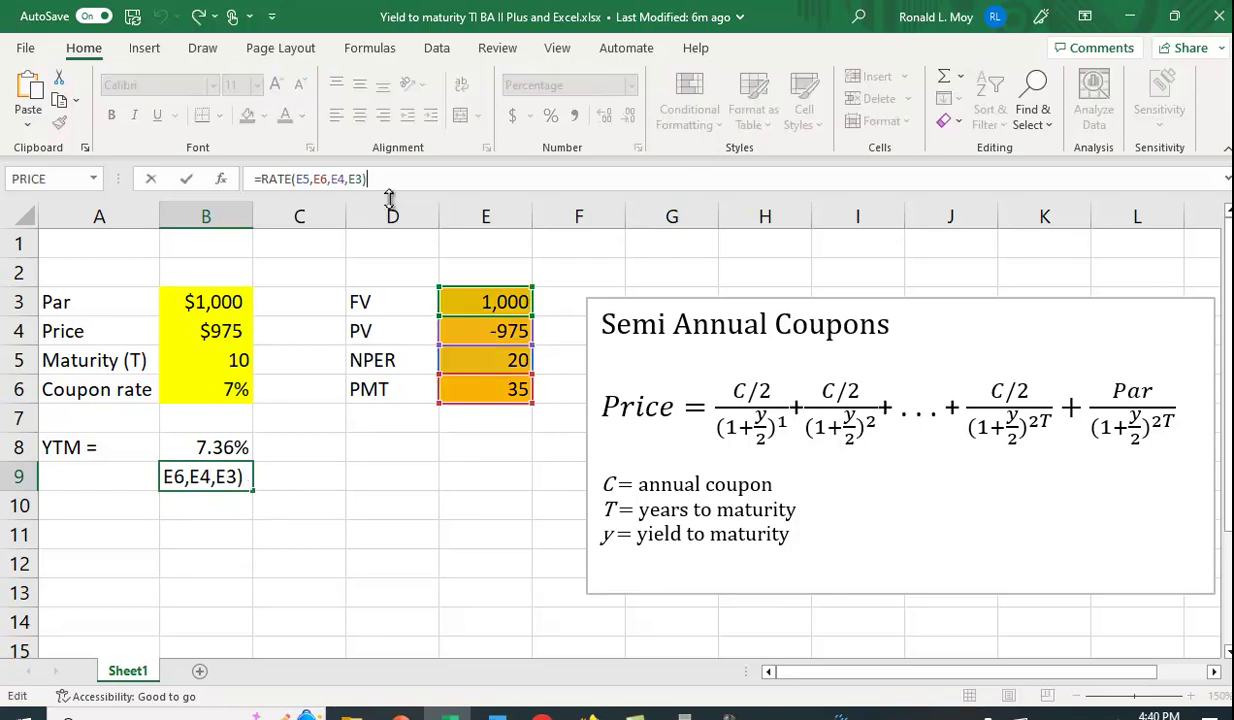
type("*")
key("Return")
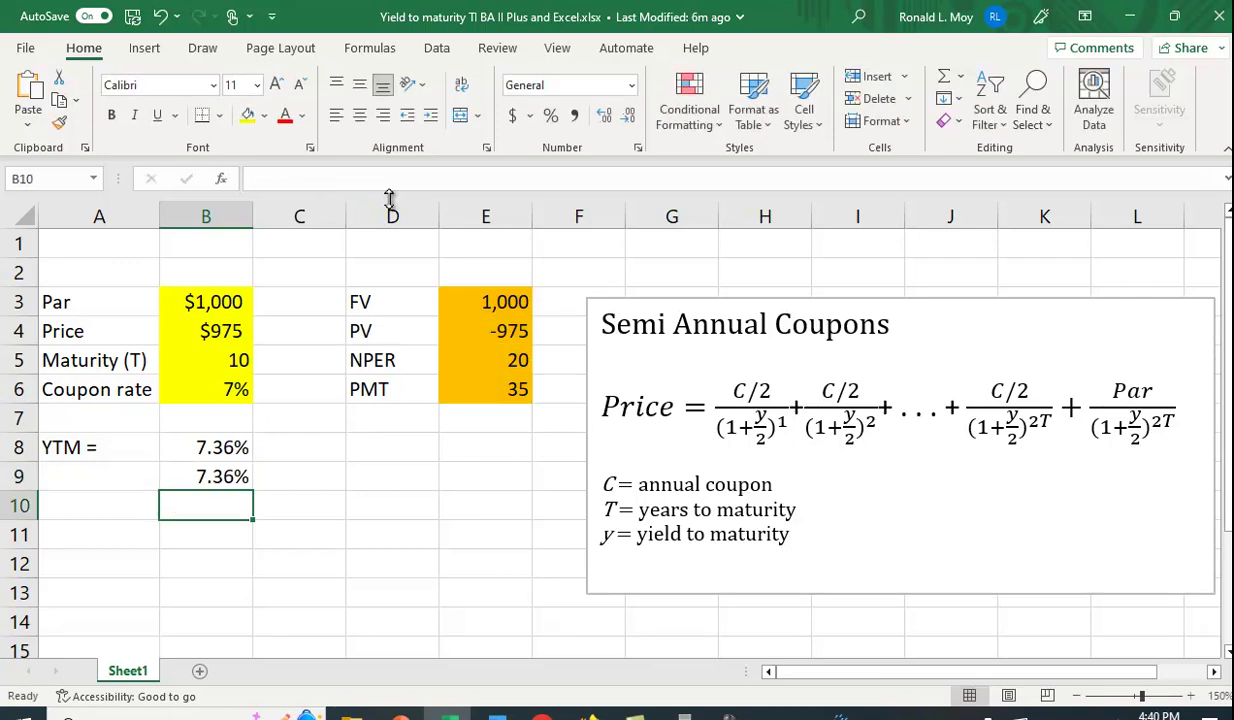